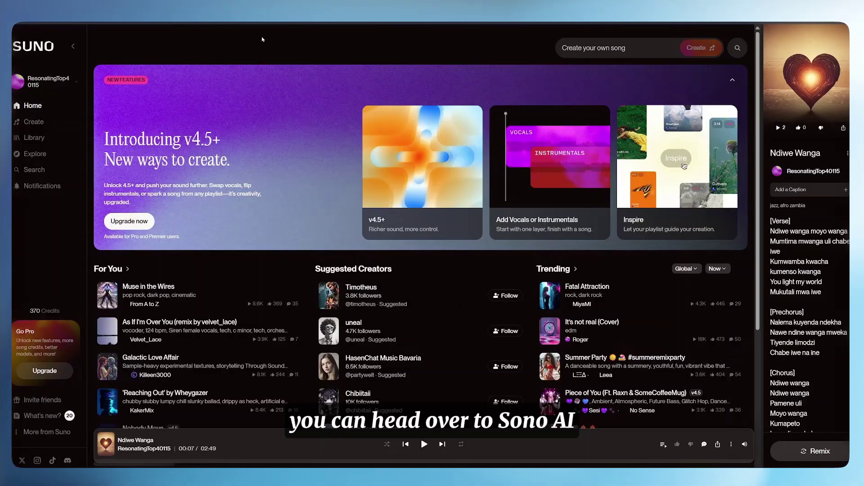
Open Suno's Create page and switch Lyrics to Auto, then back to Write Lyrics
{"action": "left_click", "coordinate": [33, 121]}
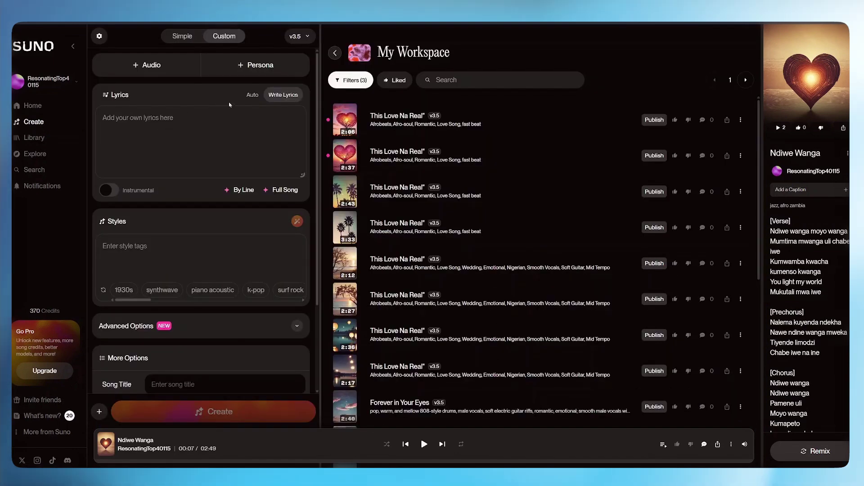
{"action": "left_click", "coordinate": [253, 95]}
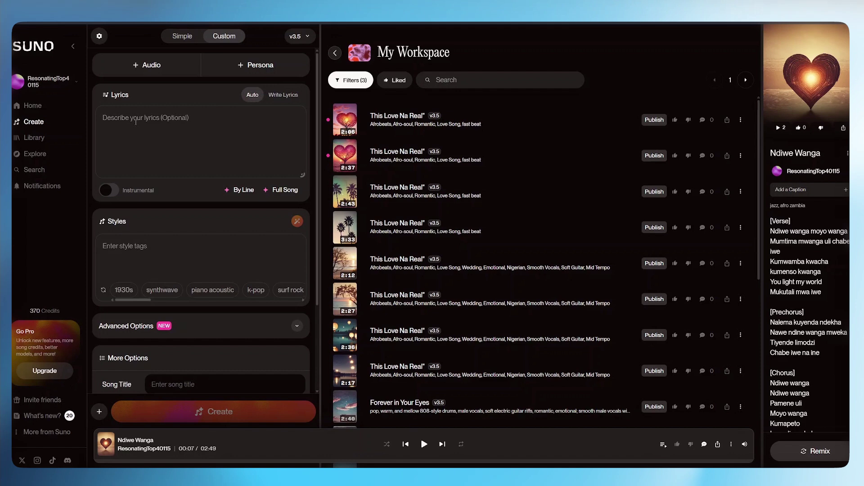
{"action": "scroll", "coordinate": [190, 119], "scroll_direction": "down", "scroll_amount": 2}
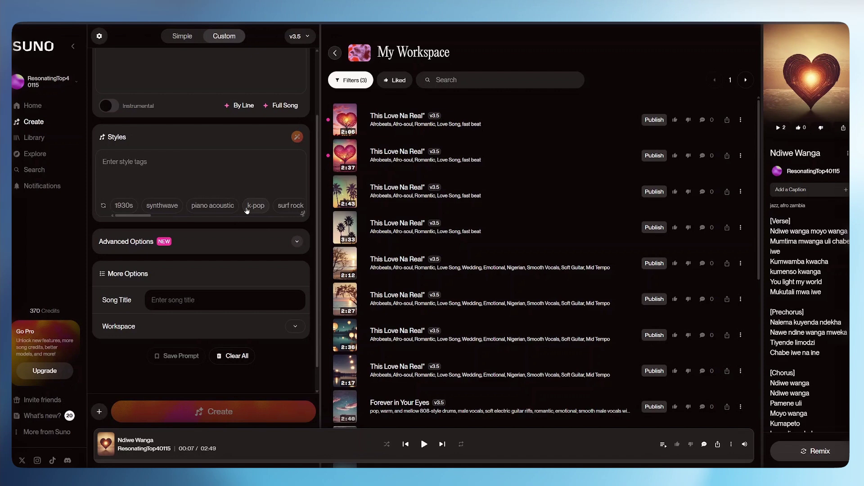
{"action": "scroll", "coordinate": [247, 211], "scroll_direction": "down", "scroll_amount": 1}
{"action": "scroll", "coordinate": [246, 212], "scroll_direction": "down", "scroll_amount": 1}
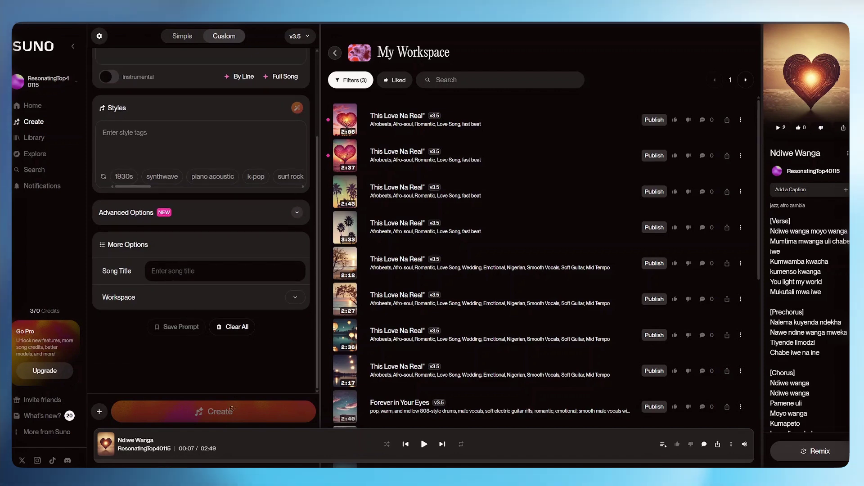
{"action": "scroll", "coordinate": [277, 81], "scroll_direction": "up", "scroll_amount": 3}
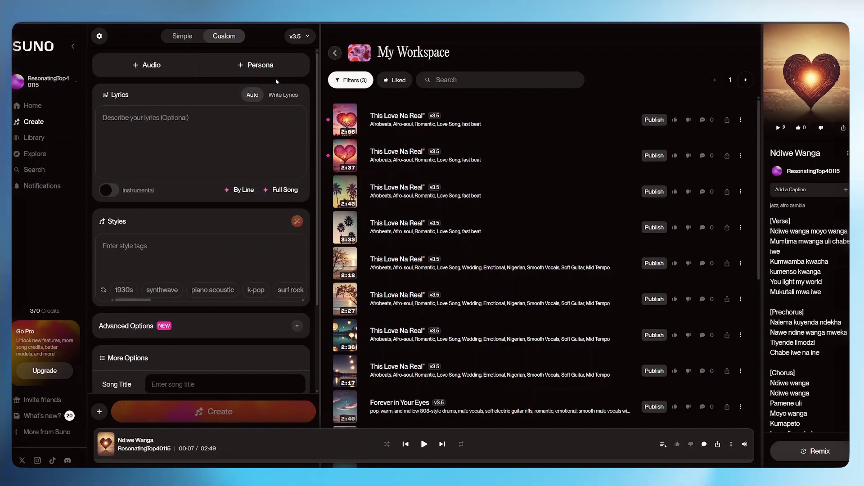
{"action": "left_click", "coordinate": [284, 96]}
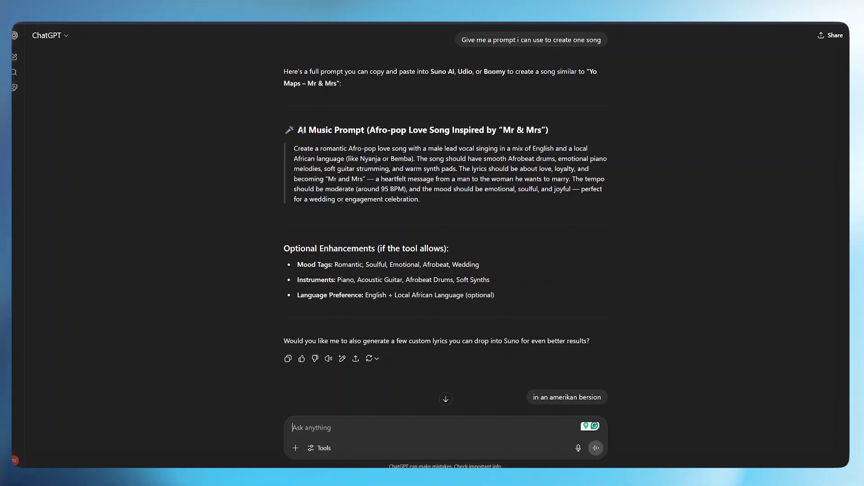
Scroll through ChatGPT's full 'Mr & Mrs' lyrics reply, from verses to the final chorus
{"action": "scroll", "coordinate": [574, 59], "scroll_direction": "up", "scroll_amount": 10}
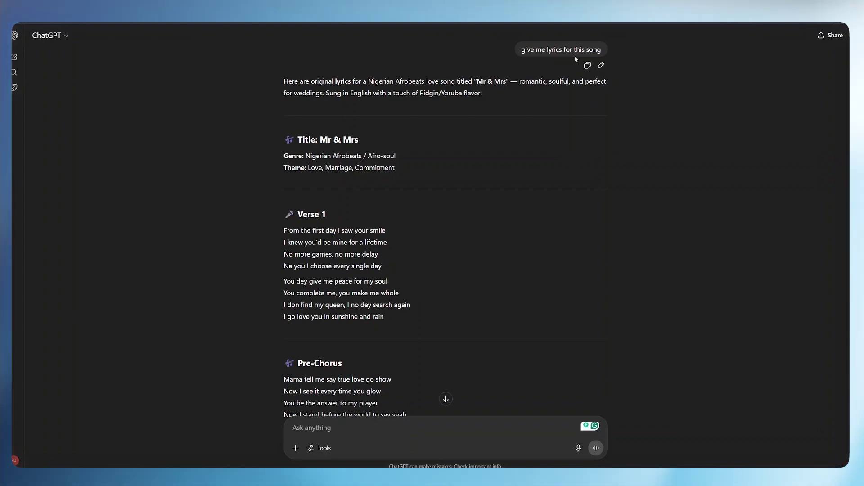
{"action": "scroll", "coordinate": [568, 113], "scroll_direction": "down", "scroll_amount": 12}
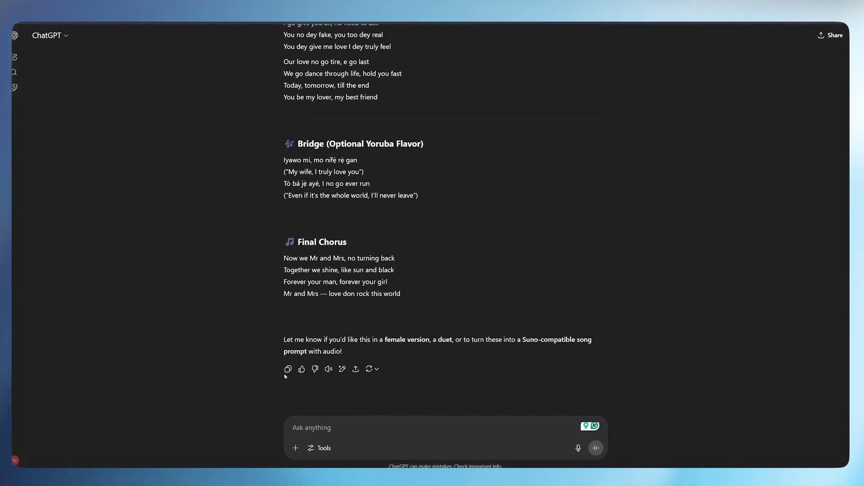
Paste the Mr & Mrs lyrics from ChatGPT into Suno's Lyrics box
{"action": "key", "text": "alt+Tab"}
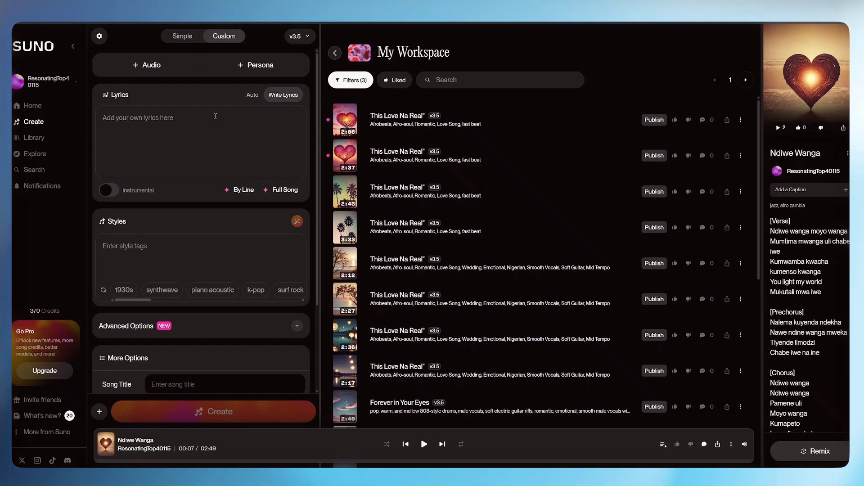
{"action": "right_click", "coordinate": [180, 130]}
{"action": "left_click", "coordinate": [193, 219]}
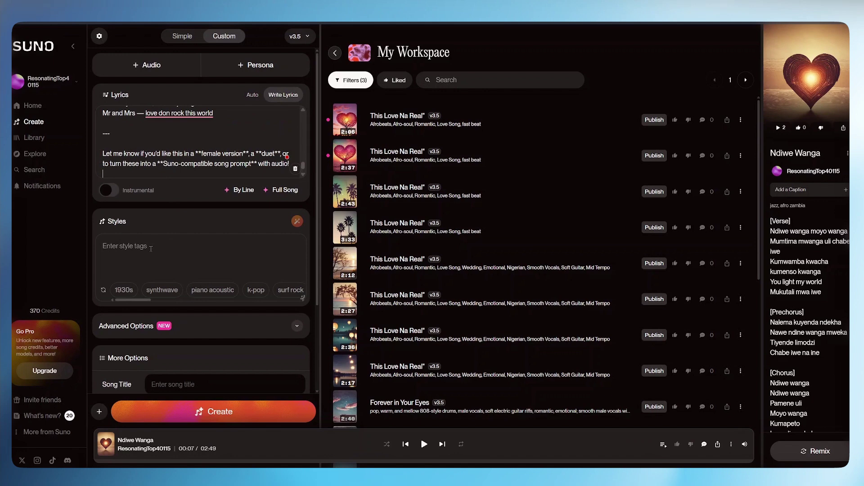
Add piano acoustic and dubstep to the song styles
{"action": "left_click", "coordinate": [150, 249]}
{"action": "type", "text": "piano acoustic, dubstep"}
{"action": "scroll", "coordinate": [201, 274], "scroll_direction": "down", "scroll_amount": 3}
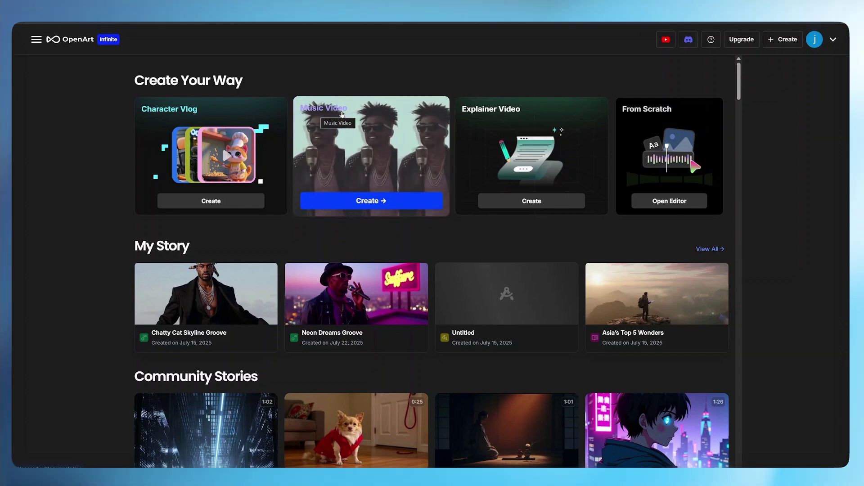
Create a new project from the Music Video card on OpenArt's home page
{"action": "left_click", "coordinate": [360, 202]}
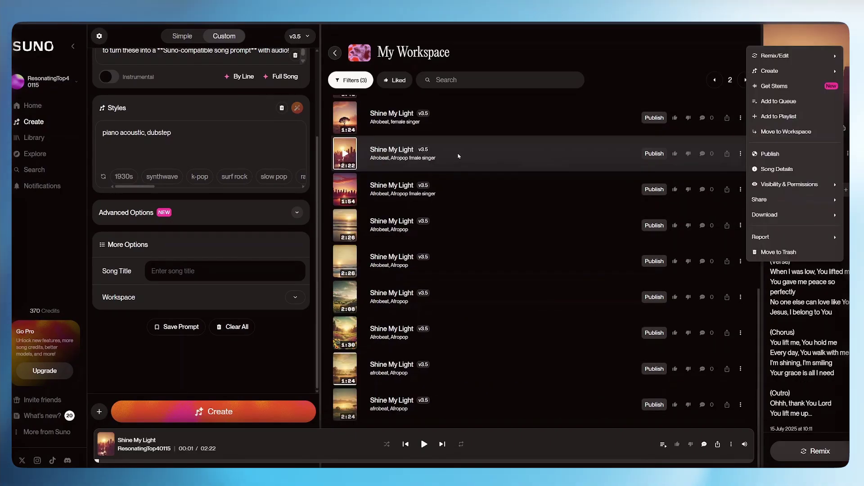
Copy the share link of the 2:22 Shine My Light version from its options menu
{"action": "left_click", "coordinate": [458, 156]}
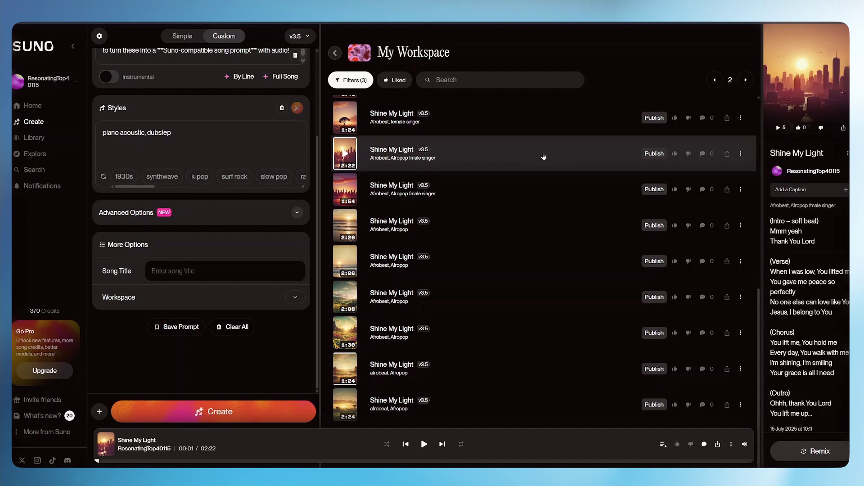
{"action": "left_click", "coordinate": [740, 154]}
{"action": "mouse_move", "coordinate": [770, 202]}
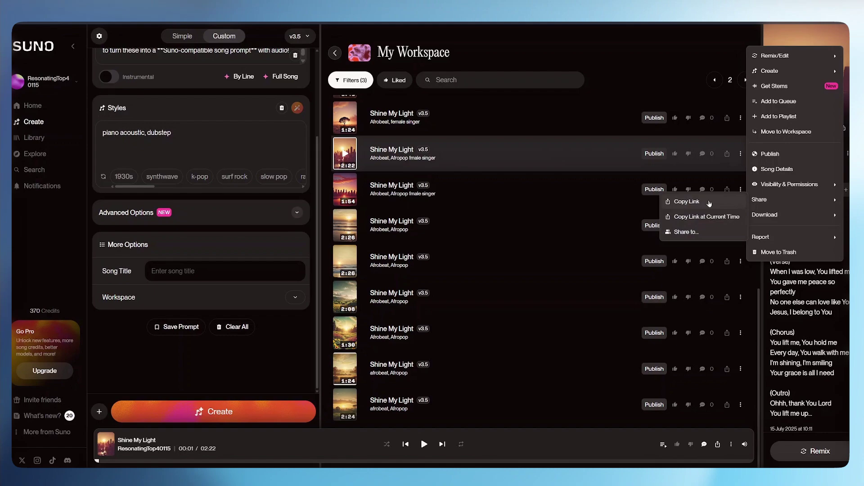
{"action": "left_click", "coordinate": [689, 202]}
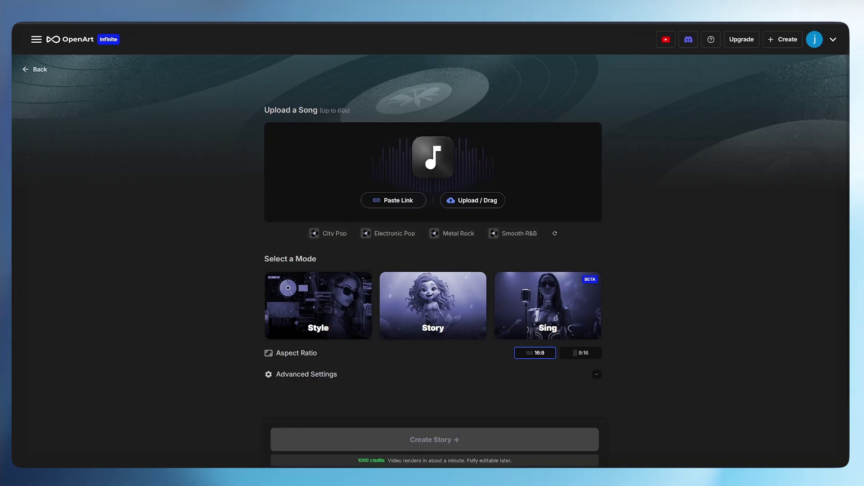
Try pasting the copied Suno song link into the Paste Link field
{"action": "left_click", "coordinate": [391, 201]}
{"action": "right_click", "coordinate": [395, 230]}
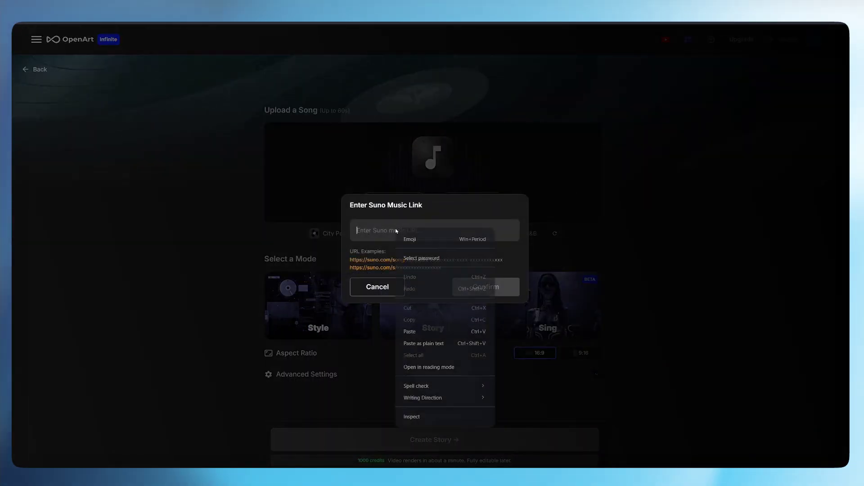
{"action": "left_click", "coordinate": [427, 331]}
{"action": "left_click", "coordinate": [468, 288]}
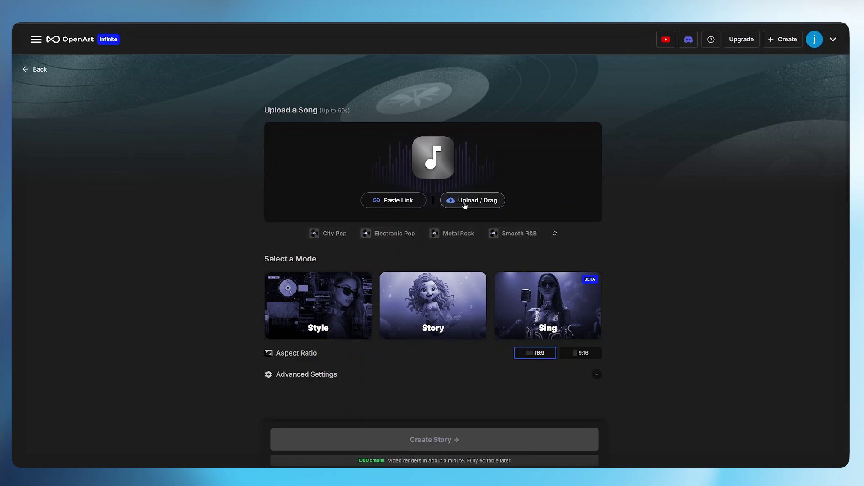
Upload the song as an audio file and trim it to 0:00–1:00
{"action": "left_click", "coordinate": [472, 206]}
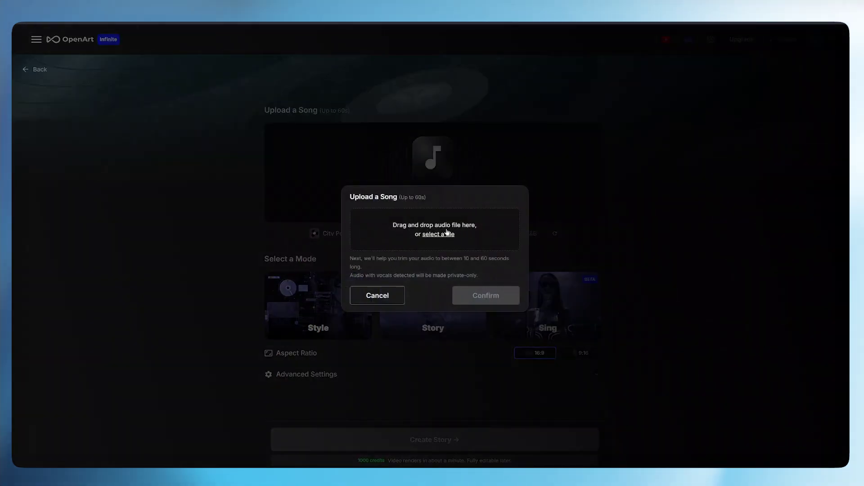
{"action": "left_click", "coordinate": [434, 233]}
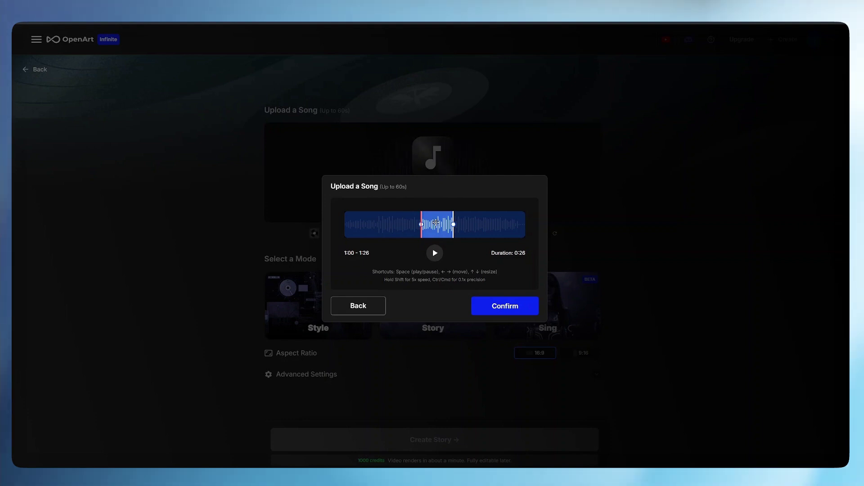
{"action": "left_click_drag", "start_coordinate": [421, 225], "coordinate": [418, 225]}
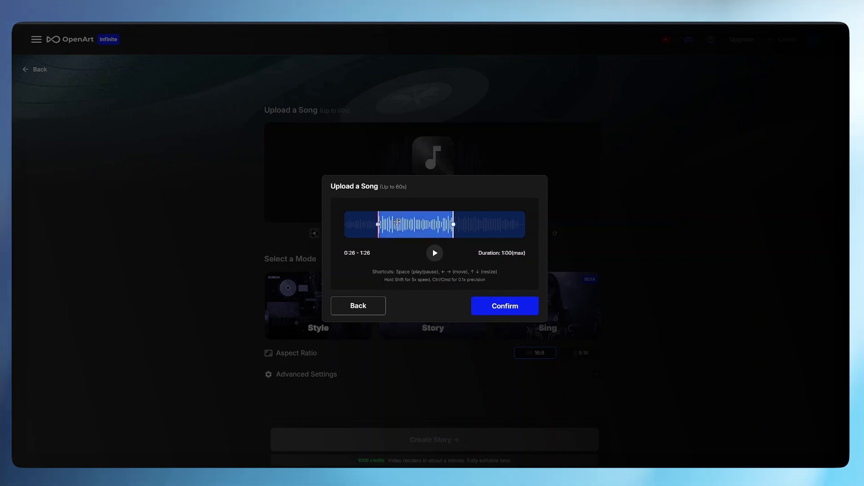
{"action": "left_click_drag", "start_coordinate": [365, 222], "coordinate": [359, 222]}
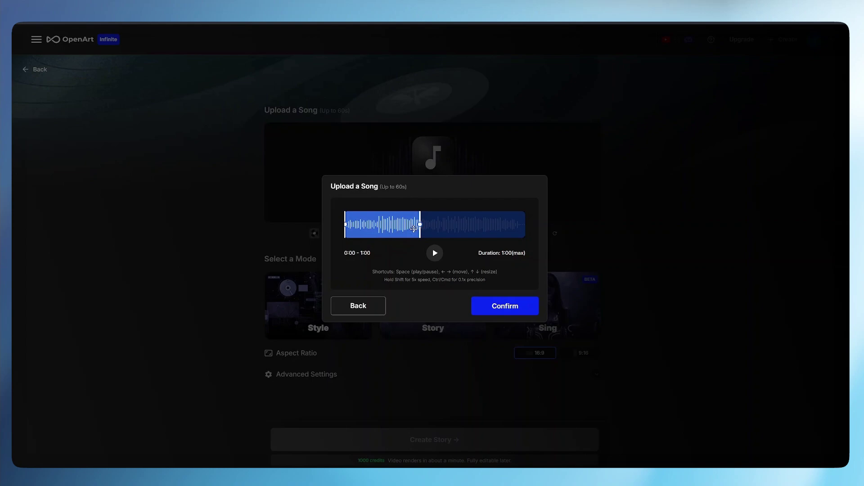
Confirm the one-minute clip and choose Style mode with the Y2K Collage look
{"action": "left_click", "coordinate": [499, 306]}
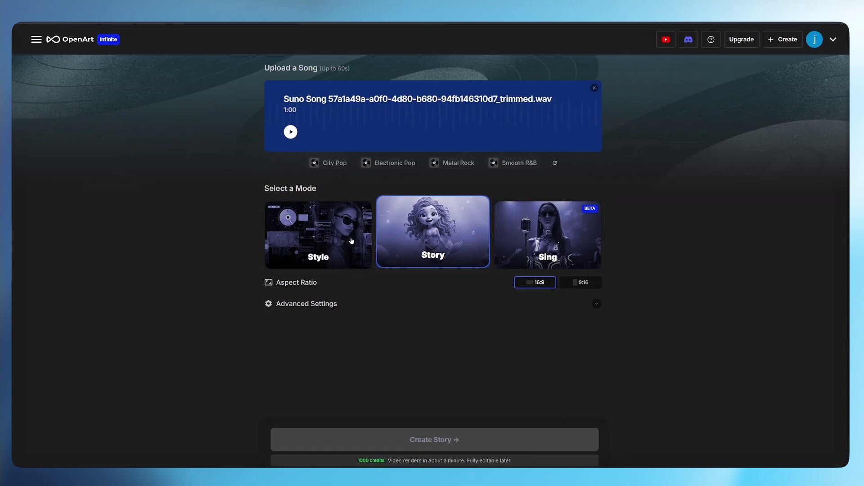
{"action": "left_click", "coordinate": [310, 227]}
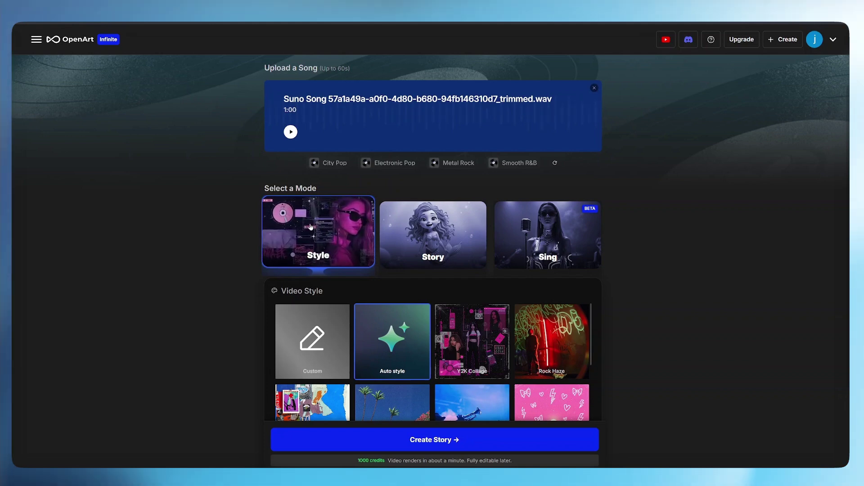
{"action": "scroll", "coordinate": [360, 329], "scroll_direction": "down", "scroll_amount": 5}
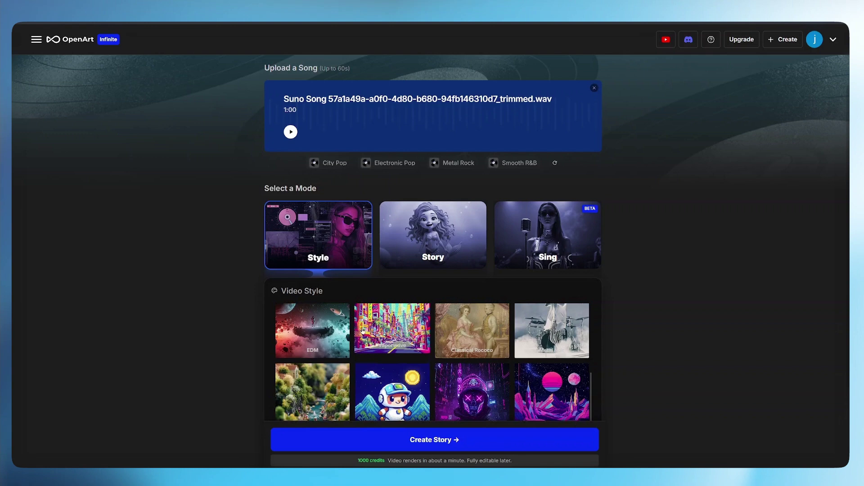
{"action": "scroll", "coordinate": [363, 330], "scroll_direction": "down", "scroll_amount": 3}
{"action": "scroll", "coordinate": [279, 299], "scroll_direction": "up", "scroll_amount": 8}
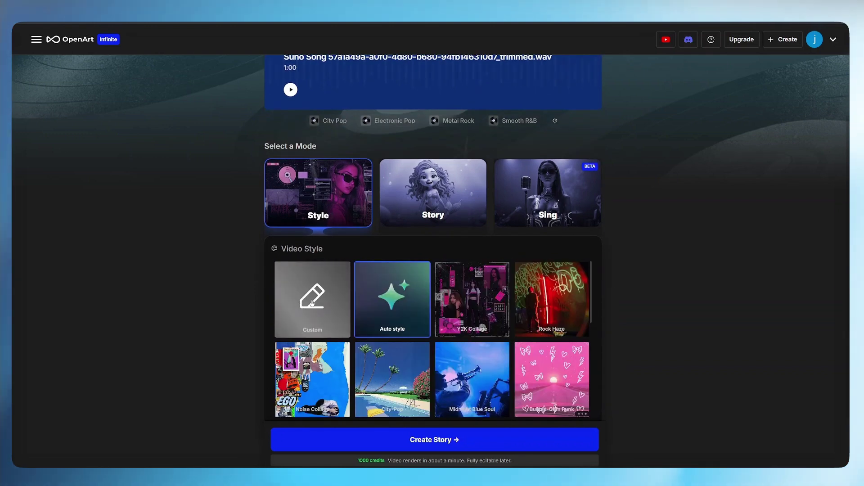
{"action": "left_click", "coordinate": [472, 299]}
Review the image and video models under Advanced Settings, then create the story
{"action": "scroll", "coordinate": [495, 343], "scroll_direction": "down", "scroll_amount": 2}
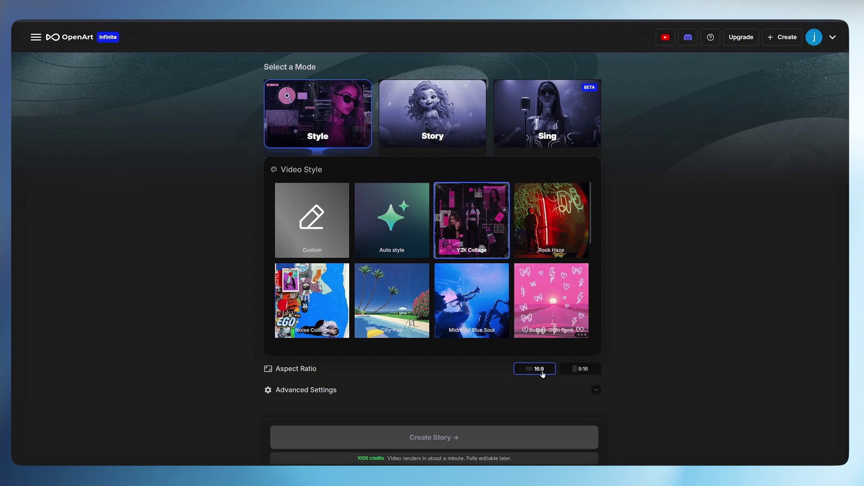
{"action": "left_click", "coordinate": [597, 391]}
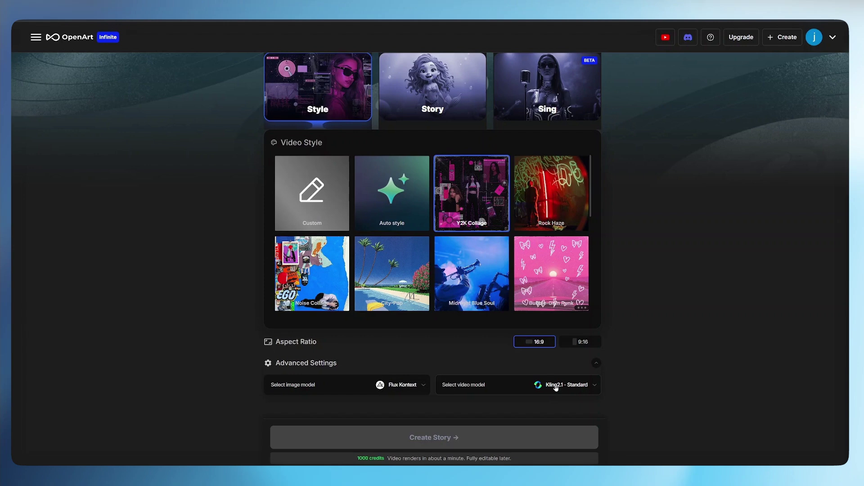
{"action": "left_click", "coordinate": [469, 435]}
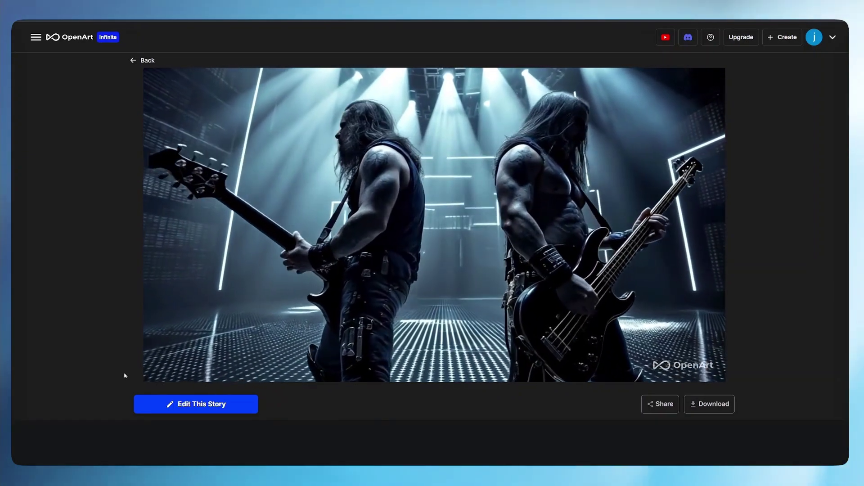
Watch the generated metal-performers-on-stage music video play on the story page
{"action": "mouse_move", "coordinate": [134, 374]}
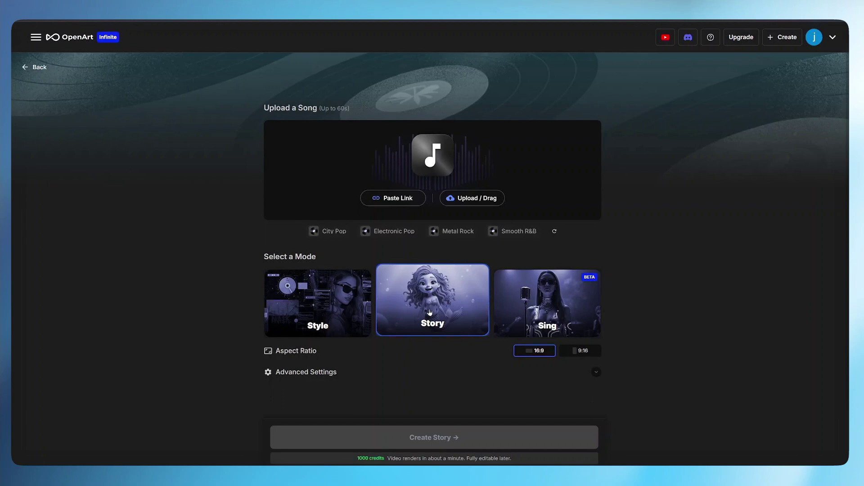
Select Story mode and scroll through its Auto Story options at 16:9
{"action": "left_click", "coordinate": [429, 312]}
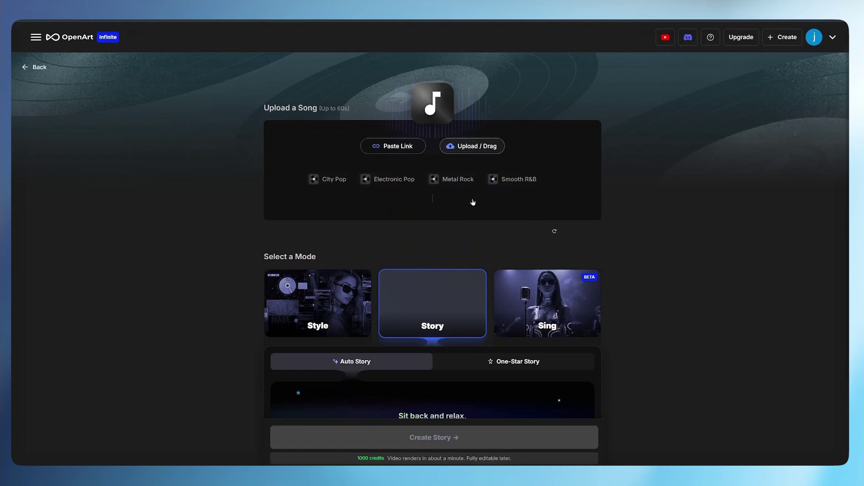
{"action": "scroll", "coordinate": [356, 312], "scroll_direction": "down", "scroll_amount": 1}
{"action": "scroll", "coordinate": [355, 312], "scroll_direction": "down", "scroll_amount": 1}
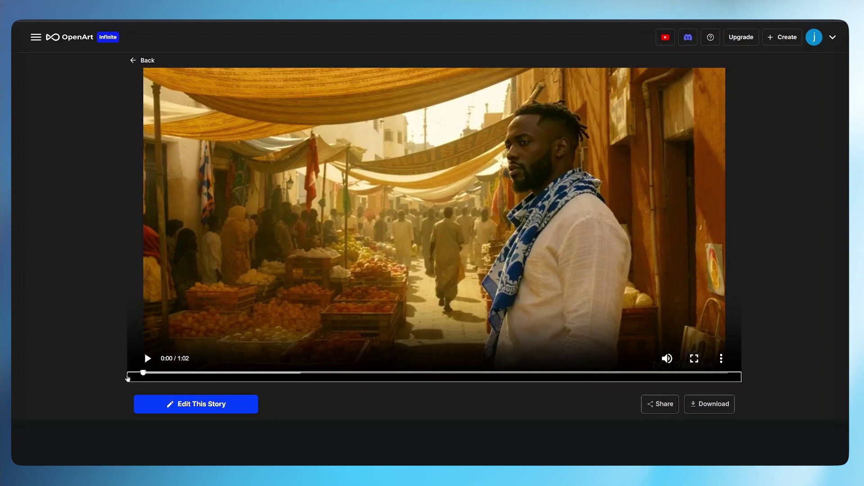
Play the 1:02 market-scene Story music video
{"action": "key", "text": "space"}
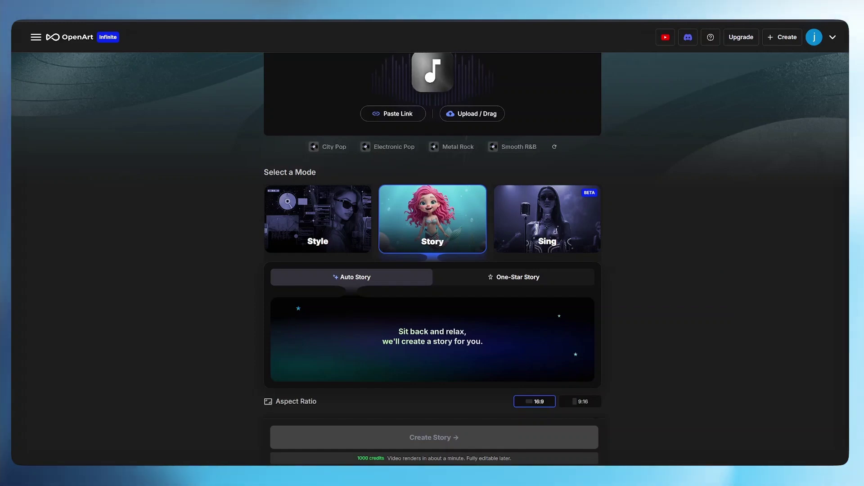
Pick a One-Star Story and begin a + Custom character from My Characters
{"action": "left_click", "coordinate": [529, 275]}
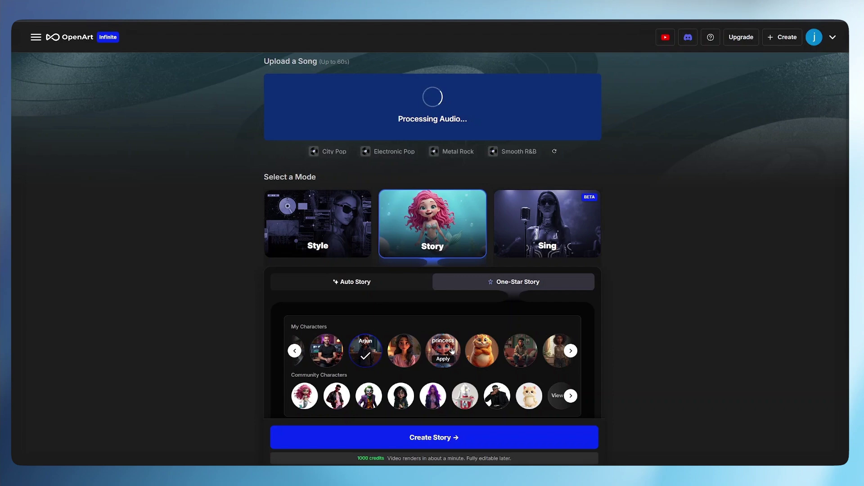
{"action": "left_click", "coordinate": [295, 350]}
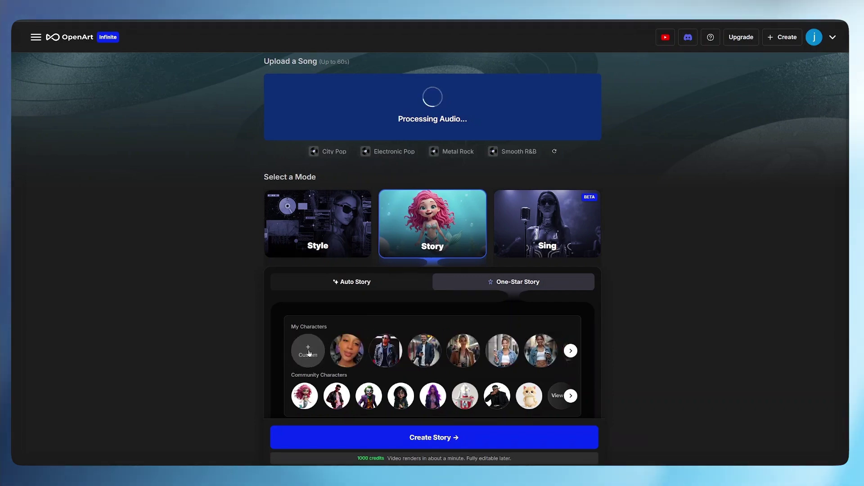
{"action": "left_click", "coordinate": [308, 351]}
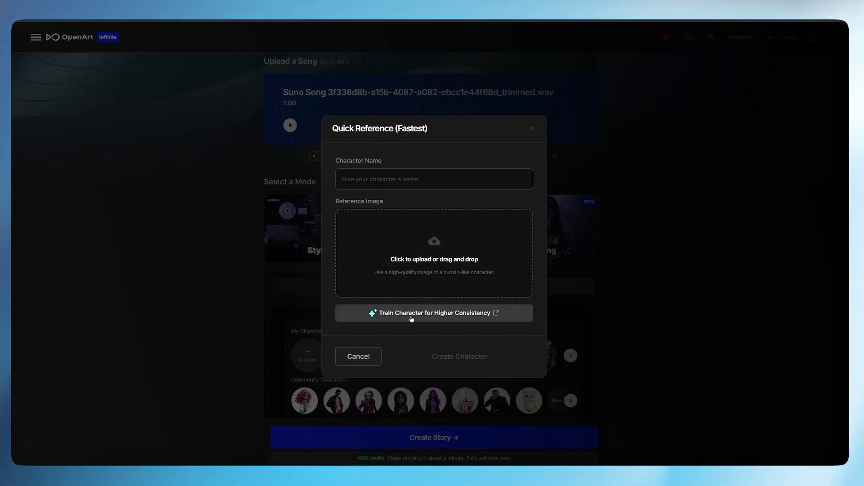
Cancel the Quick Reference character form and submit the One-Star Story video
{"action": "left_click", "coordinate": [356, 354]}
{"action": "left_click", "coordinate": [423, 443]}
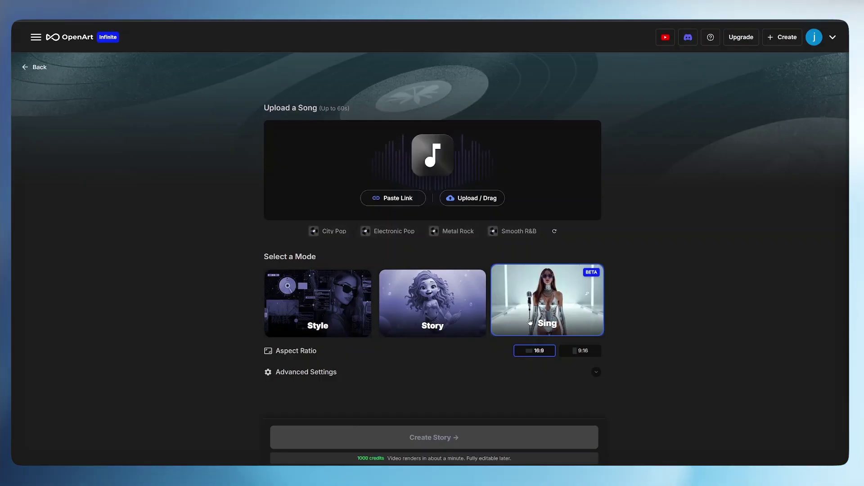
Switch to Sing mode with a community character singer, expand Advanced Settings, and create the story
{"action": "left_click", "coordinate": [530, 321]}
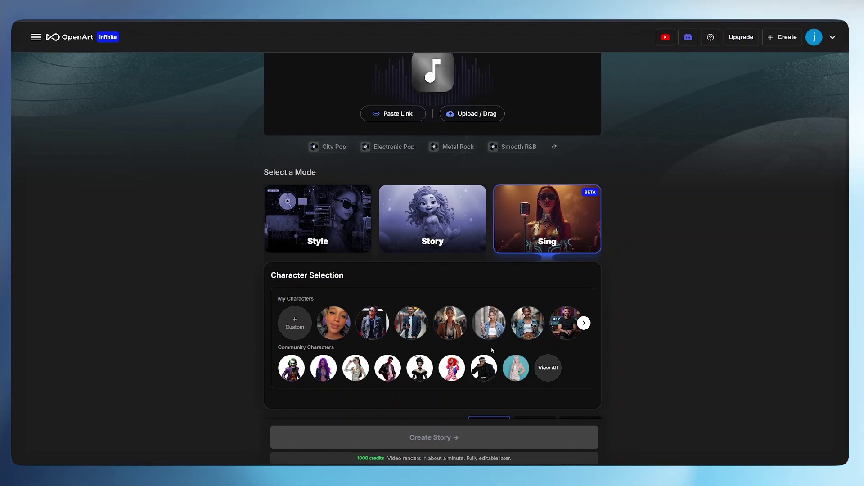
{"action": "mouse_move", "coordinate": [488, 341]}
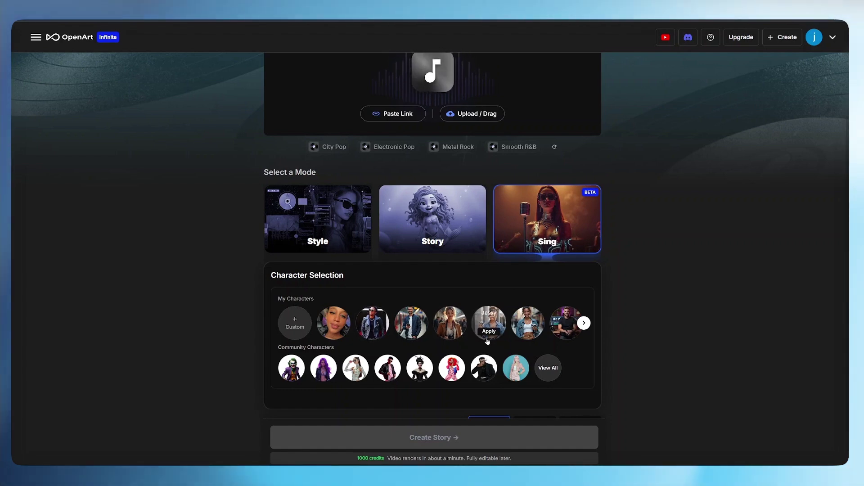
{"action": "scroll", "coordinate": [488, 334], "scroll_direction": "down", "scroll_amount": 1}
{"action": "left_click", "coordinate": [490, 324]}
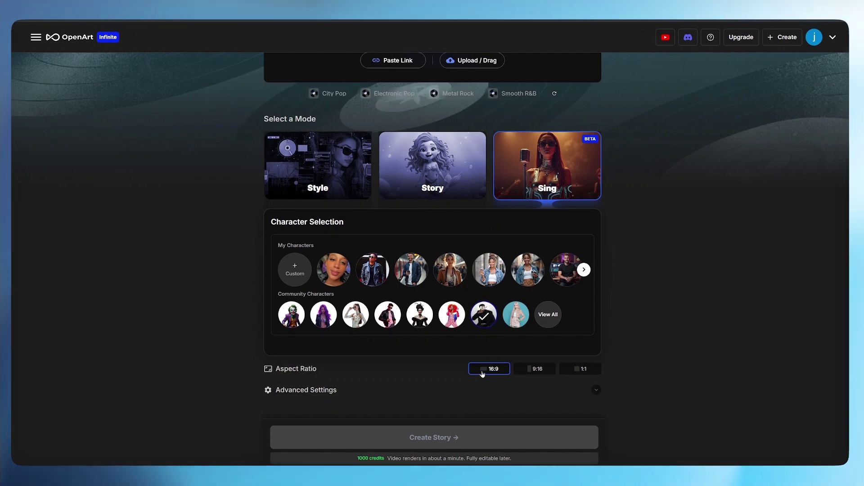
{"action": "left_click", "coordinate": [504, 391]}
{"action": "scroll", "coordinate": [504, 391], "scroll_direction": "down", "scroll_amount": 1}
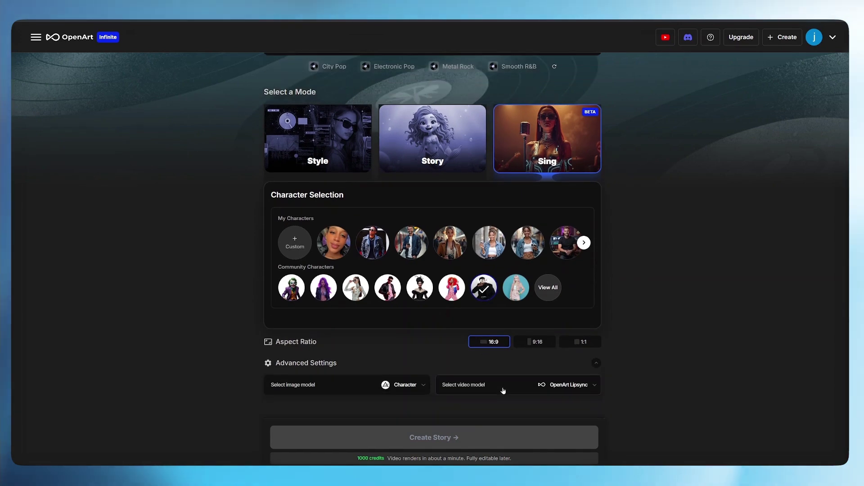
{"action": "left_click", "coordinate": [494, 436]}
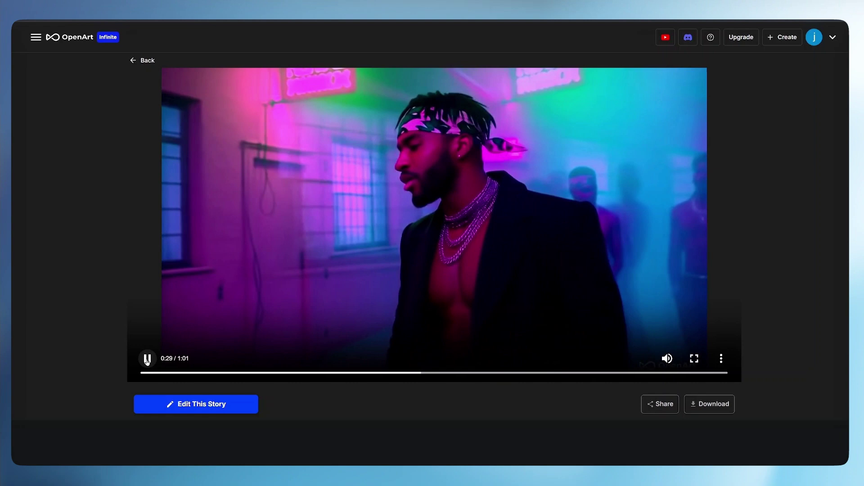
Pause the finished Sing video at 0:32
{"action": "left_click", "coordinate": [147, 359]}
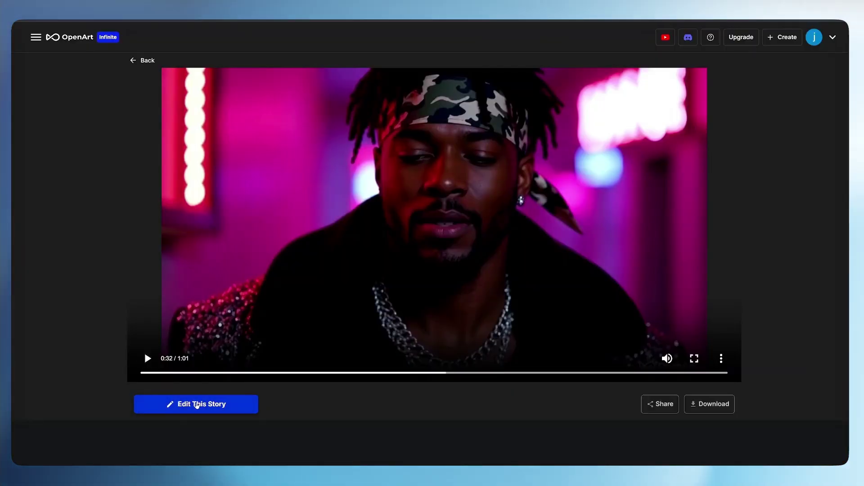
Open 'Rhythm on the Skyline' in the timeline editor with Edit This Story
{"action": "left_click", "coordinate": [197, 405]}
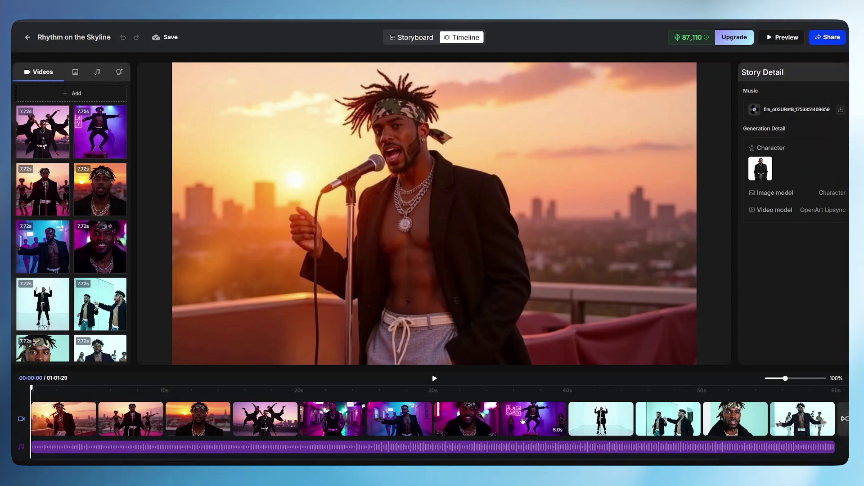
Select clip 8, the neon-alley jump, and retry its still image to get three variants
{"action": "left_click", "coordinate": [523, 421]}
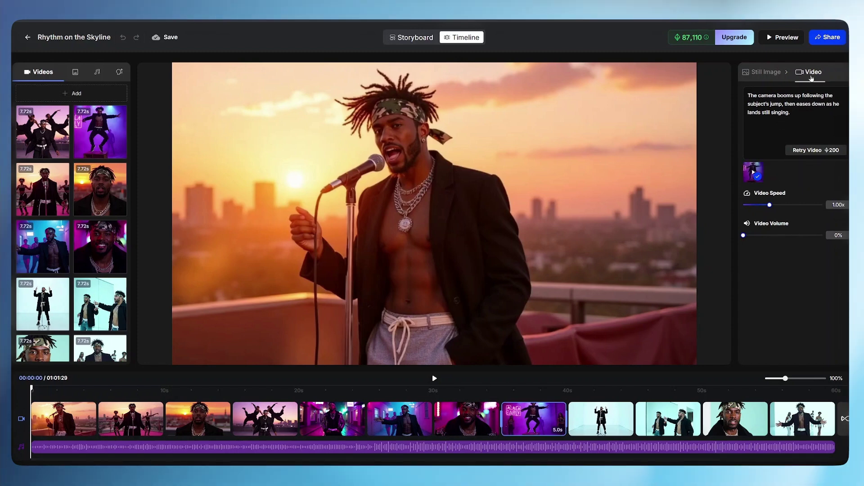
{"action": "left_click", "coordinate": [760, 73]}
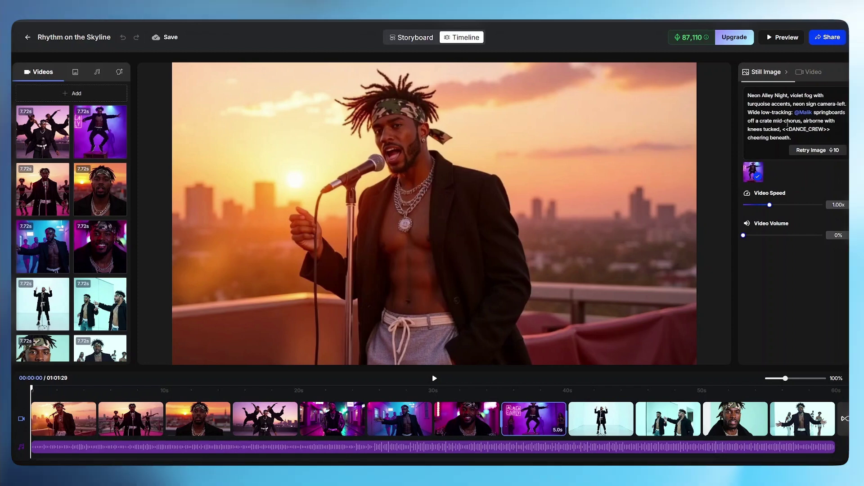
{"action": "left_click", "coordinate": [807, 74]}
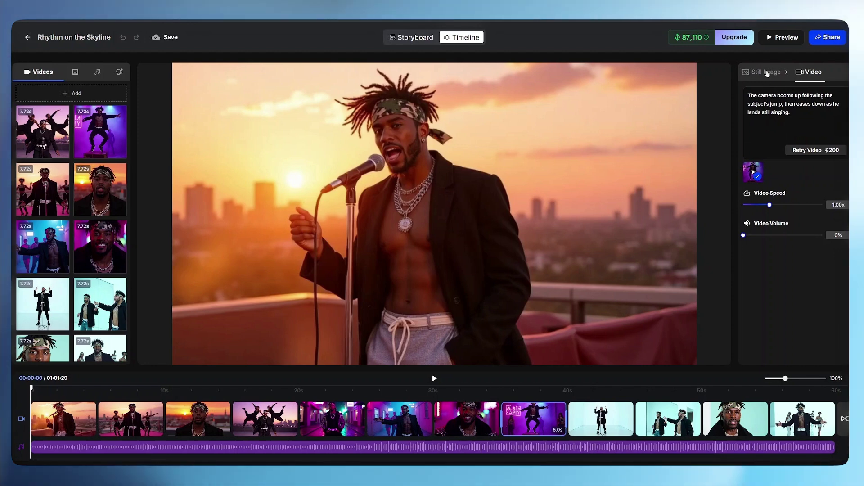
{"action": "left_click", "coordinate": [768, 73]}
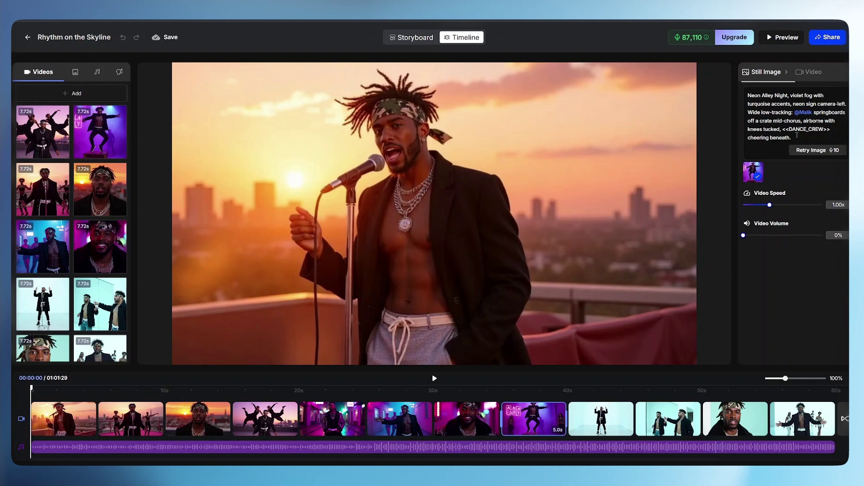
{"action": "left_click", "coordinate": [806, 152]}
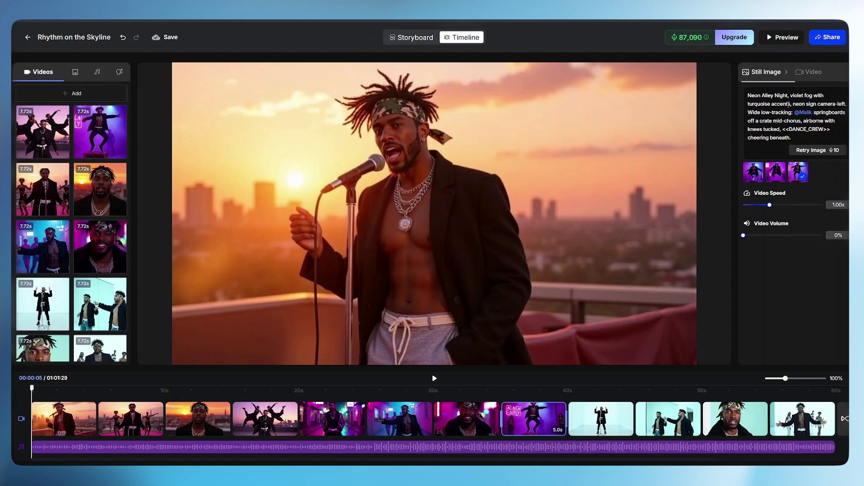
{"action": "left_click", "coordinate": [811, 72]}
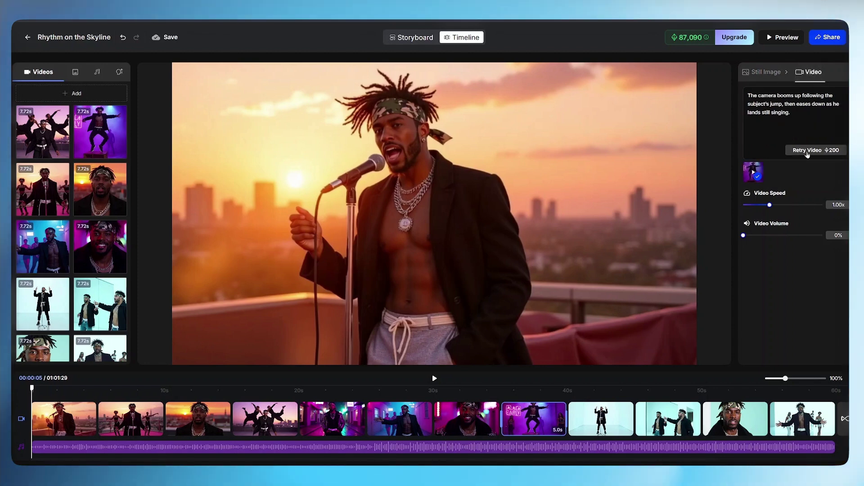